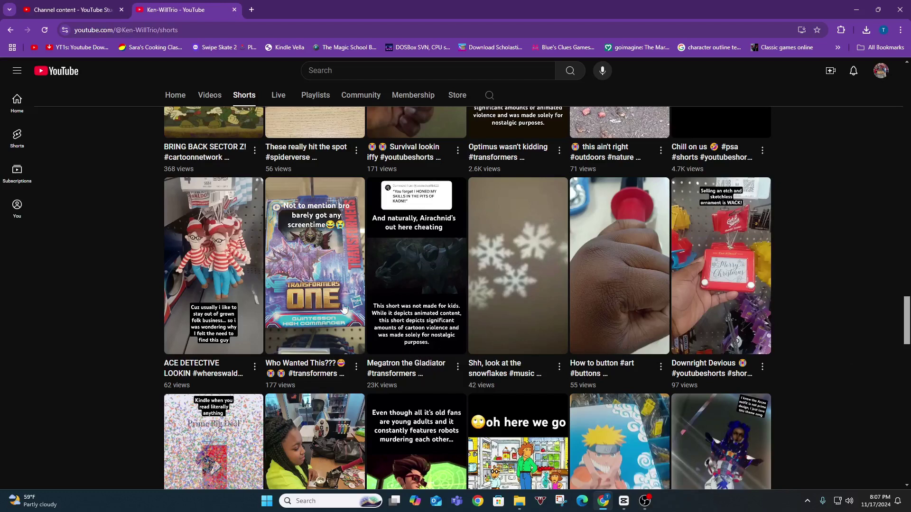
# Open the channel's Community posts and look through the published polls, quizzes, images and video posts
pyautogui.scroll(-3, 451, 342)
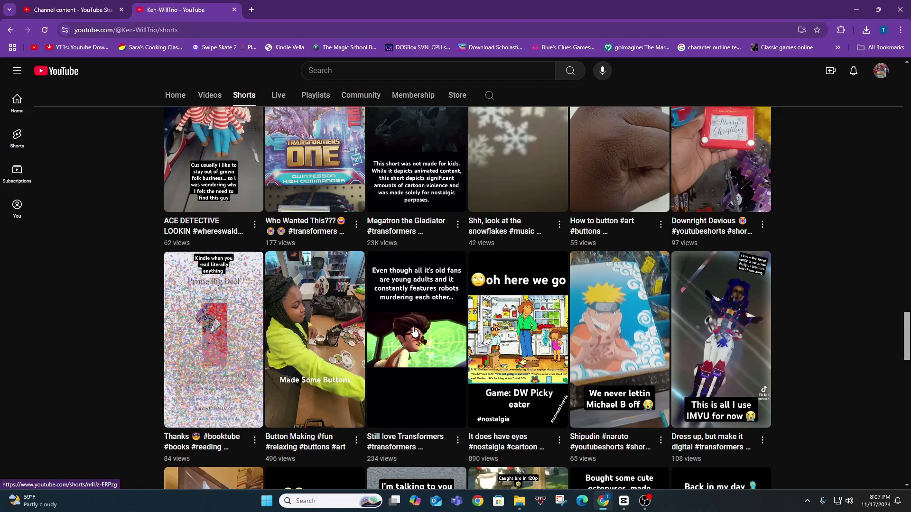
pyautogui.click(352, 97)
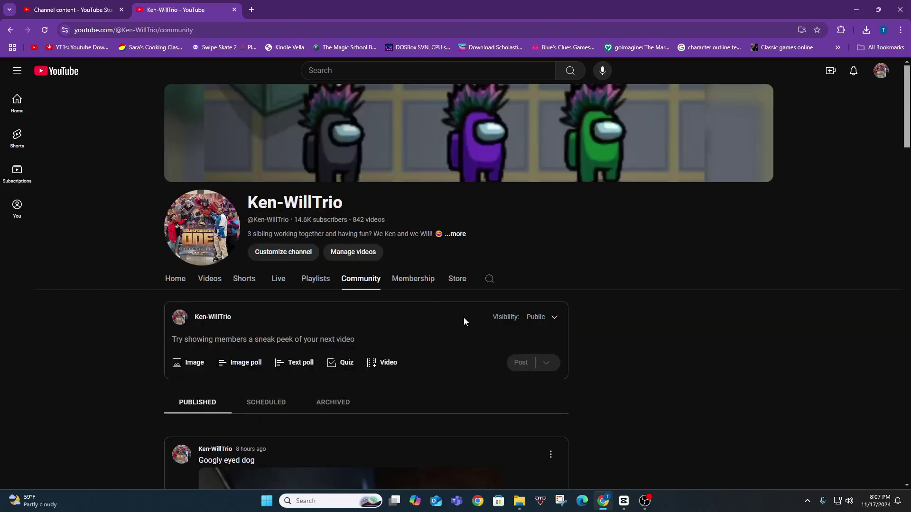
pyautogui.scroll(-20, 396, 311)
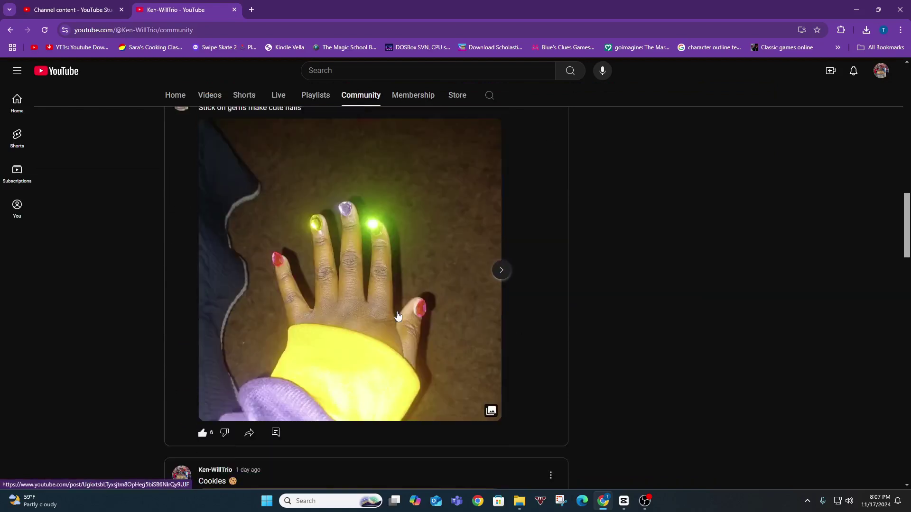
pyautogui.scroll(-10, 398, 315)
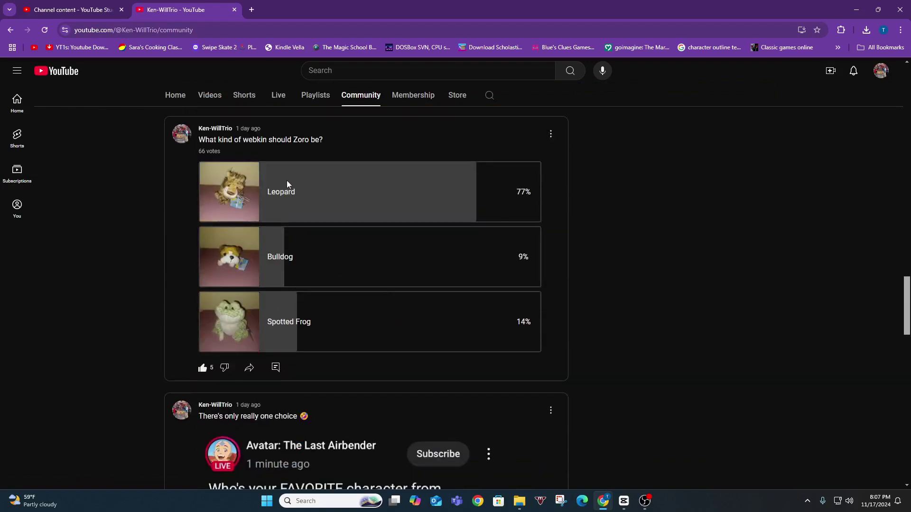
pyautogui.scroll(-15, 338, 244)
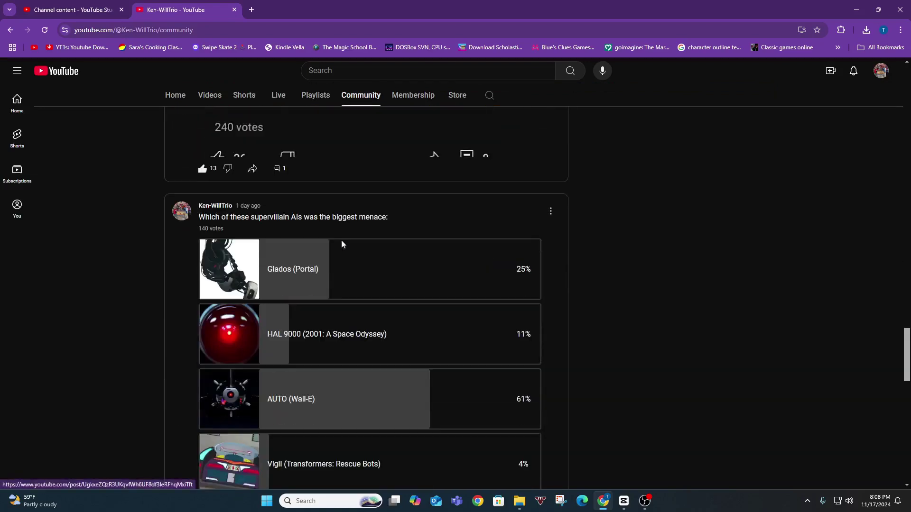
pyautogui.scroll(-12, 342, 240)
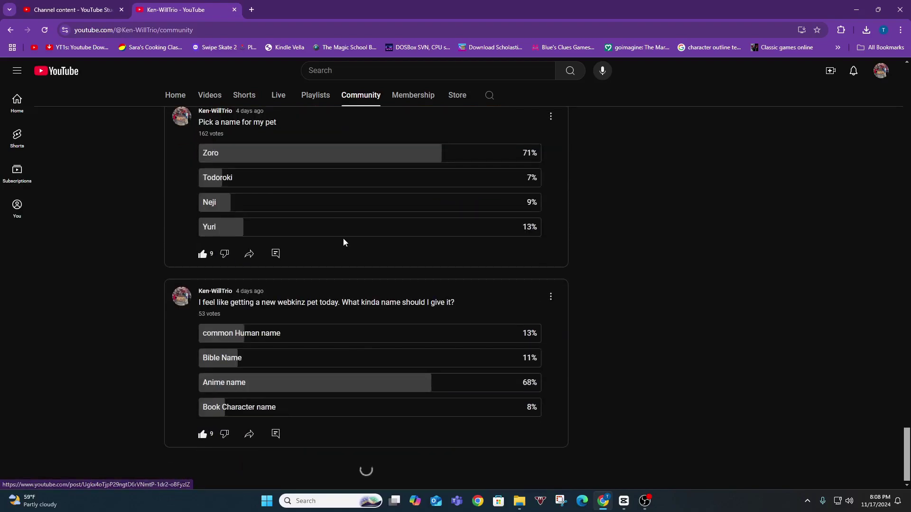
pyautogui.scroll(-15, 343, 241)
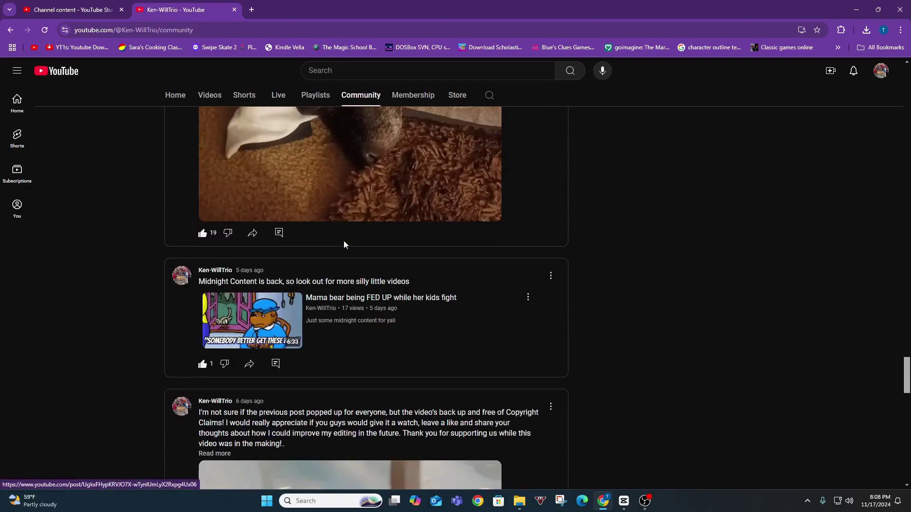
pyautogui.scroll(-15, 344, 245)
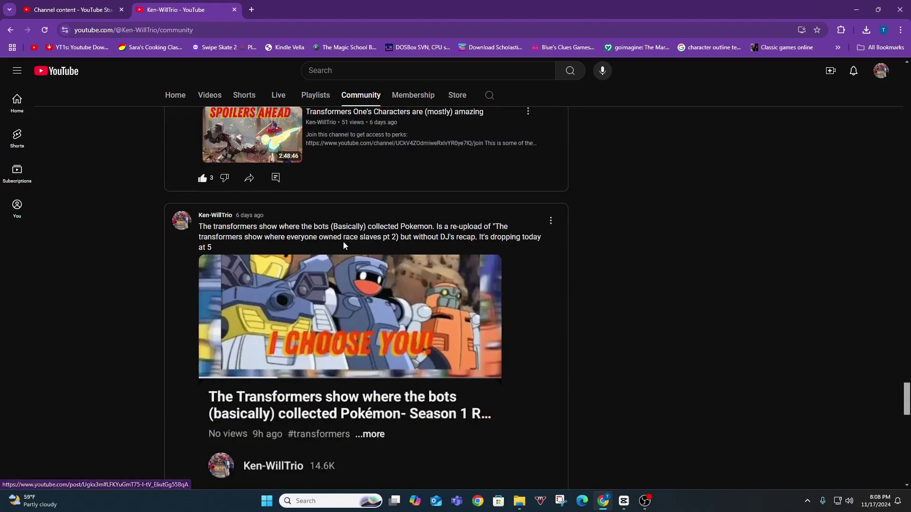
pyautogui.scroll(-13, 345, 245)
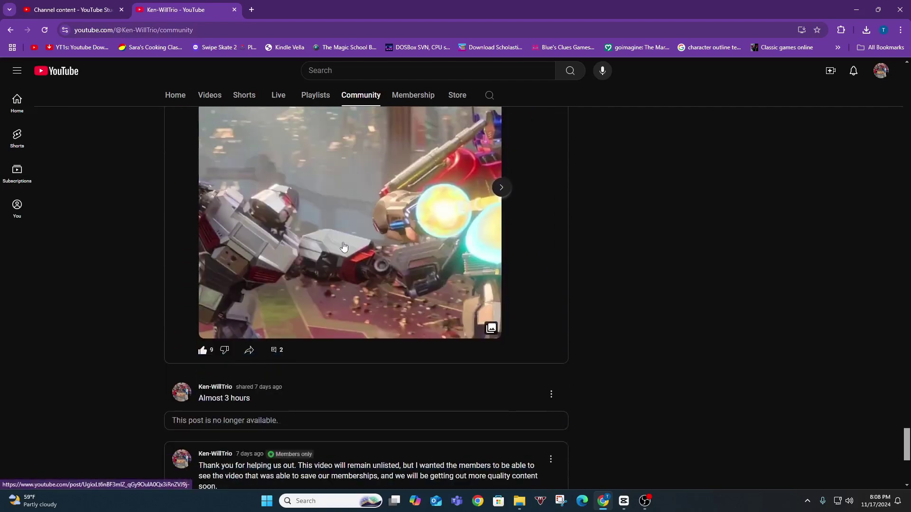
pyautogui.scroll(-8, 344, 246)
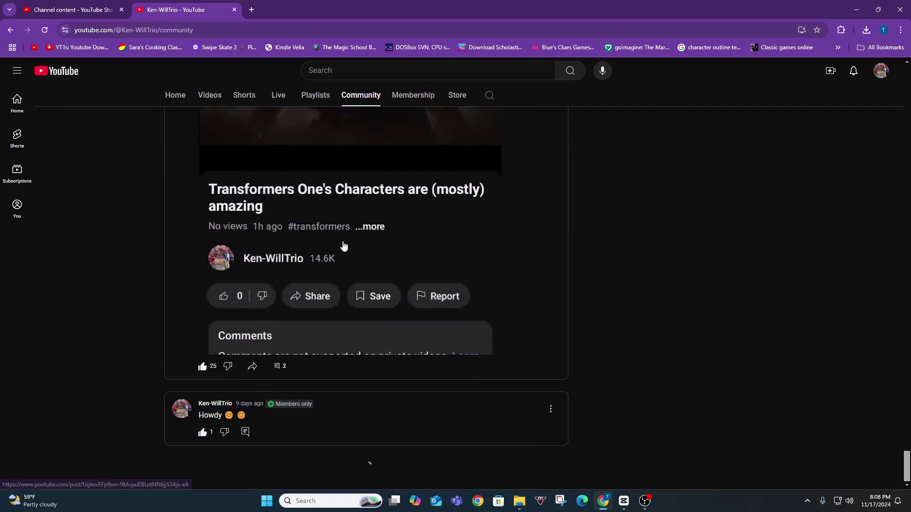
pyautogui.scroll(-8, 344, 246)
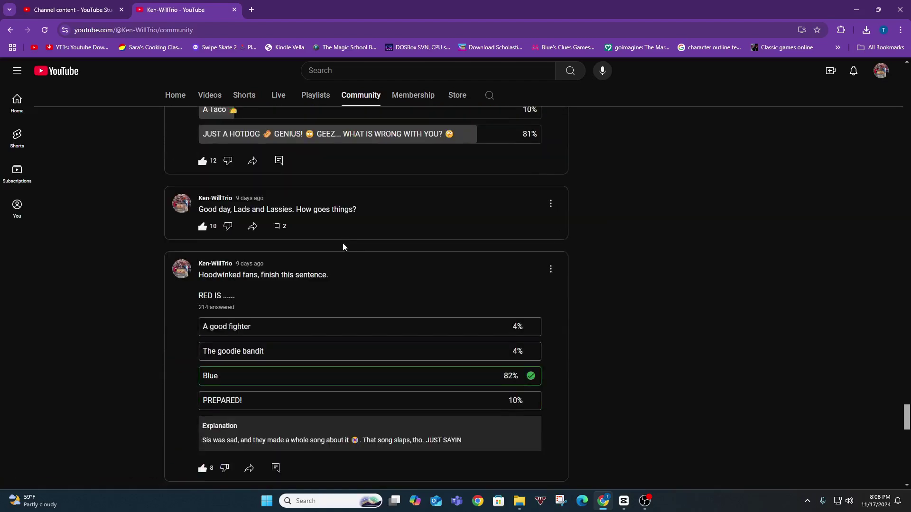
pyautogui.scroll(-2, 344, 248)
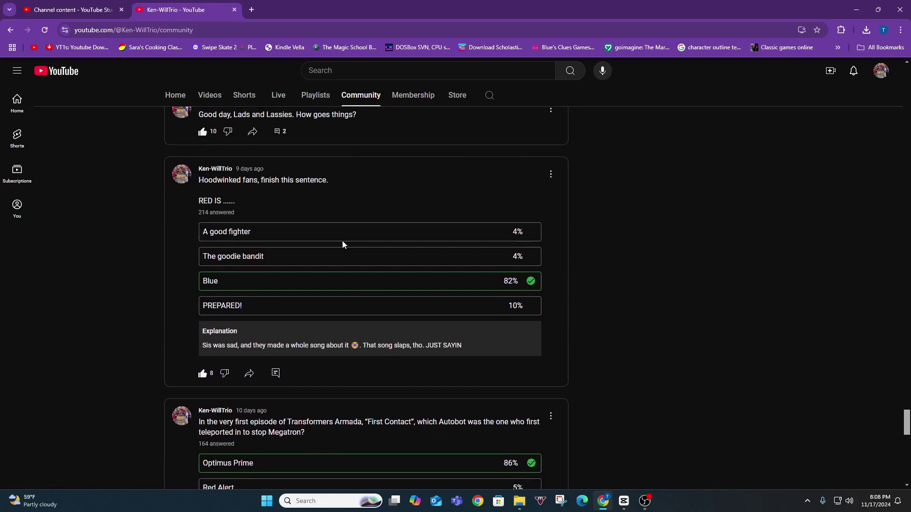
pyautogui.scroll(-4, 344, 245)
pyautogui.scroll(3, 344, 244)
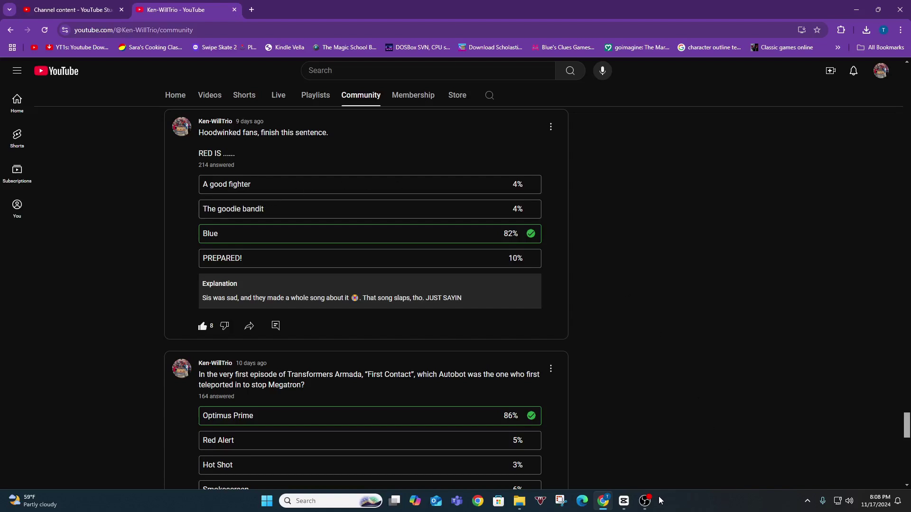
pyautogui.moveTo(648, 498)
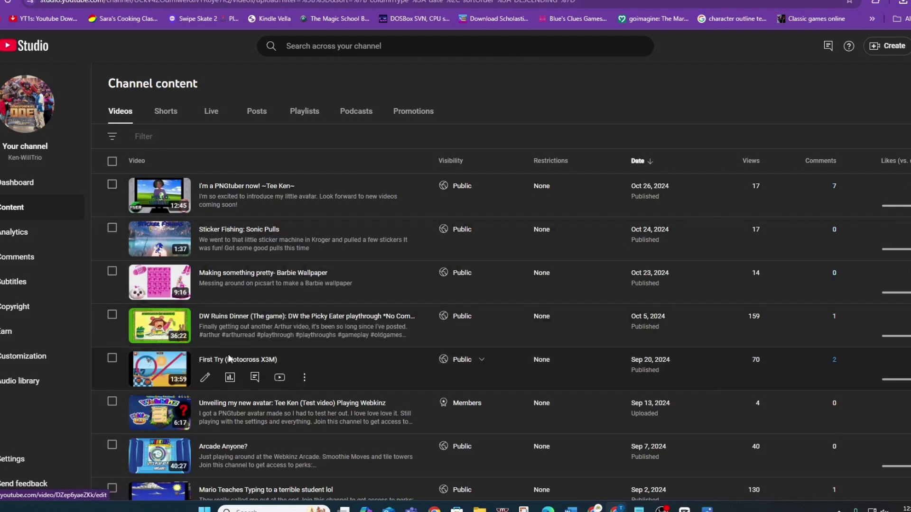
# List the channel's Shorts in YouTube Studio and review their titles, restrictions, dates and views back to October 11, 2024
pyautogui.click(170, 118)
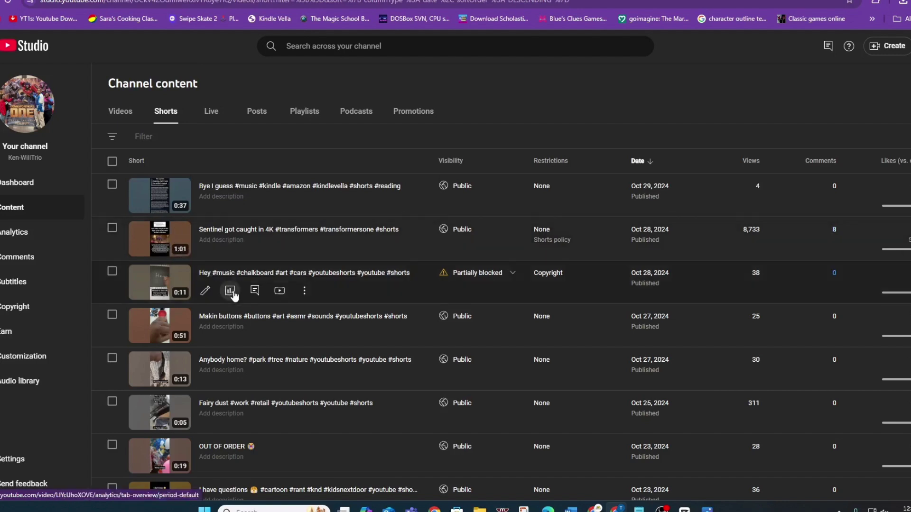
pyautogui.scroll(-2, 223, 295)
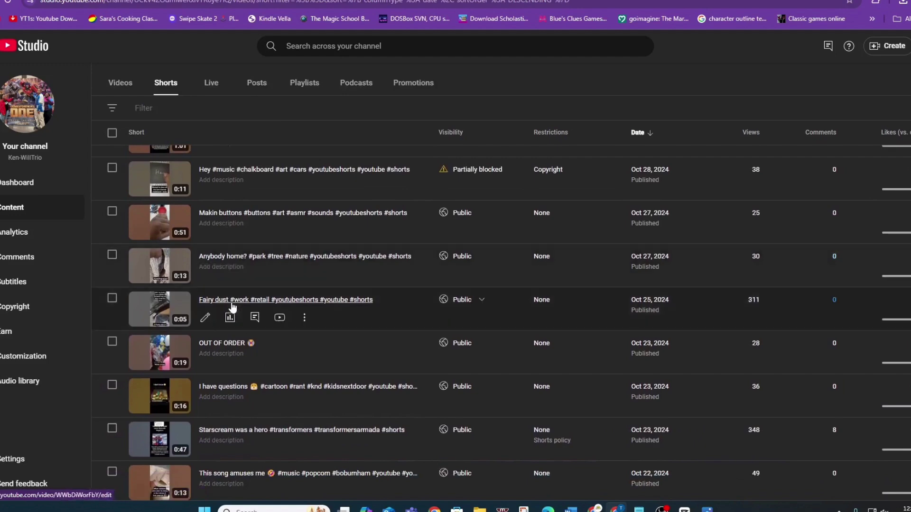
pyautogui.scroll(-3, 227, 304)
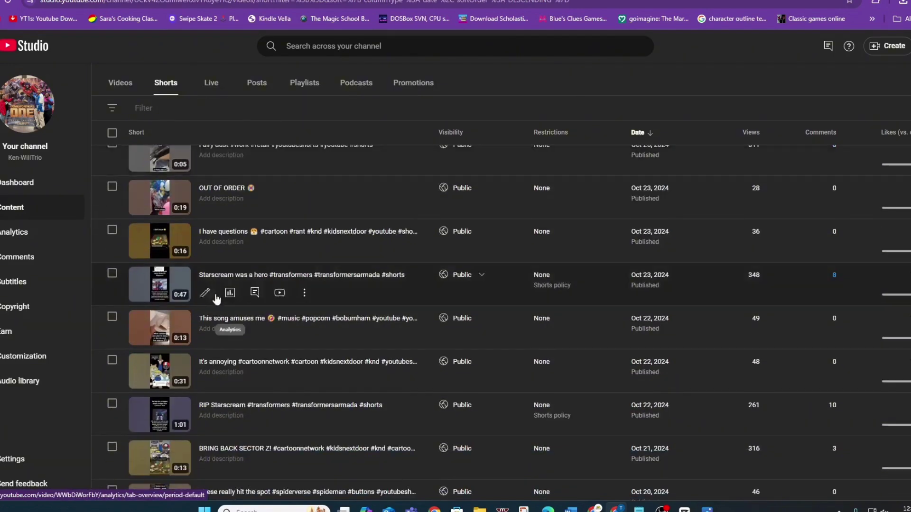
pyautogui.scroll(-3, 198, 290)
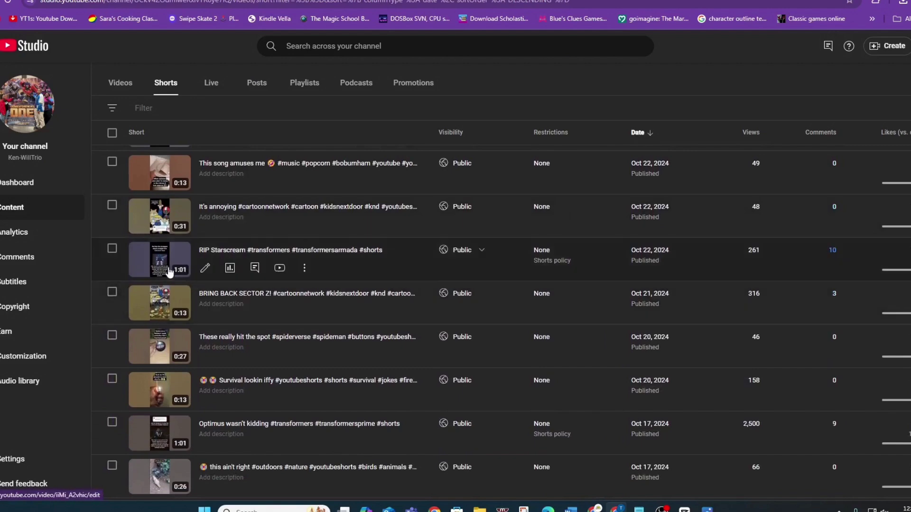
pyautogui.scroll(-3, 231, 264)
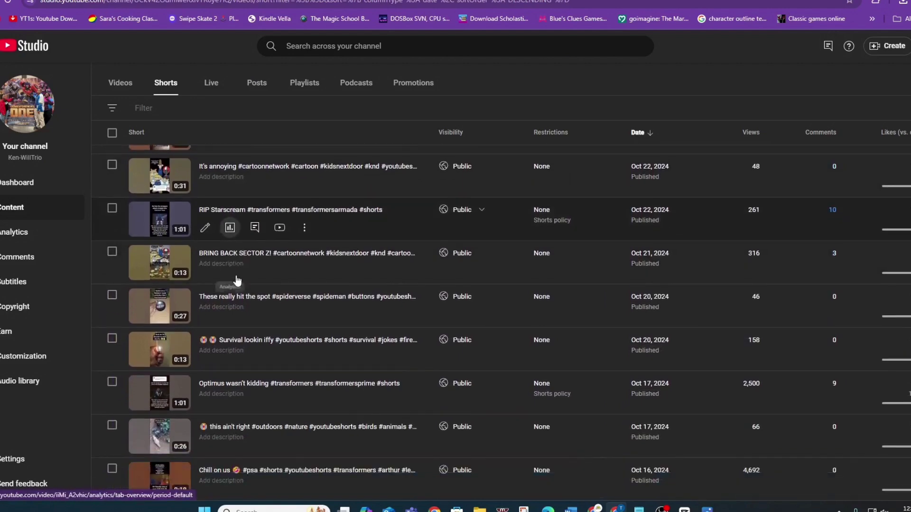
pyautogui.scroll(-2, 236, 279)
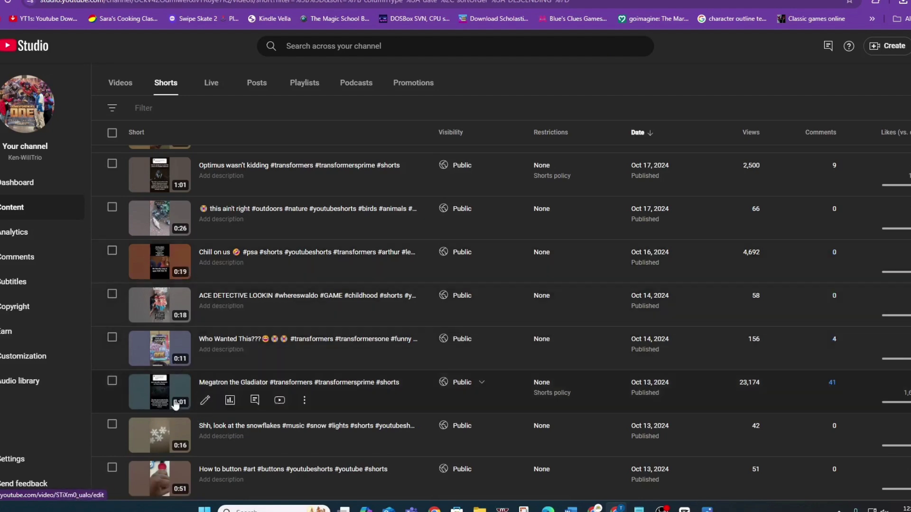
pyautogui.scroll(-1, 220, 454)
pyautogui.scroll(-3, 220, 455)
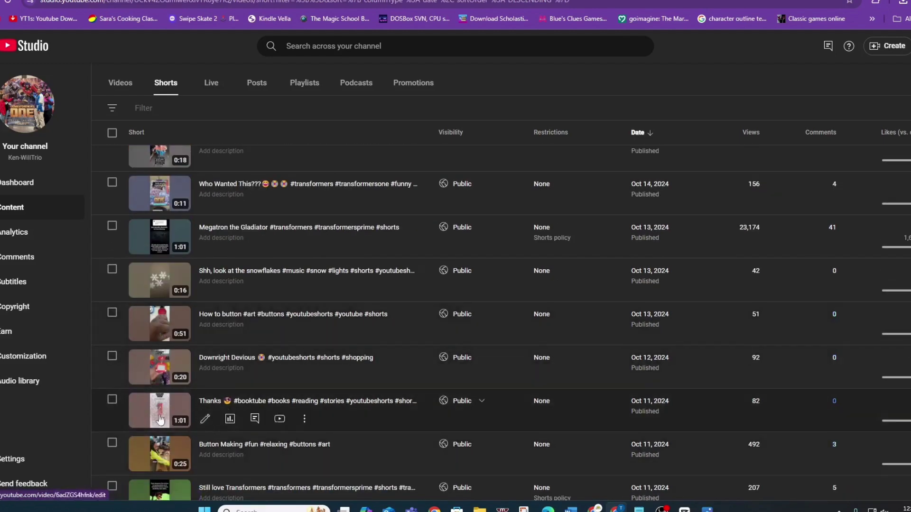
pyautogui.scroll(-2, 339, 429)
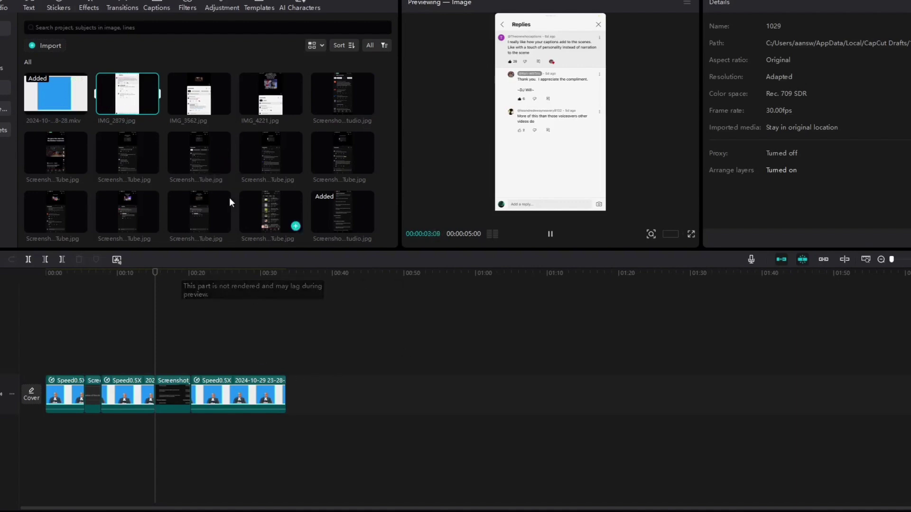
# In CapCut, add two YouTube comment screenshots to the timeline at the playhead and slightly shorten the clip that starts there
pyautogui.click(224, 168)
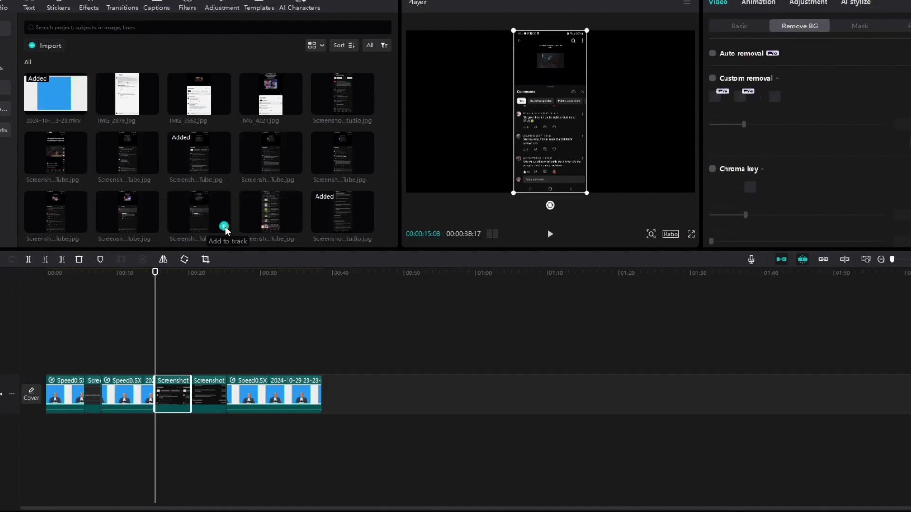
pyautogui.click(224, 226)
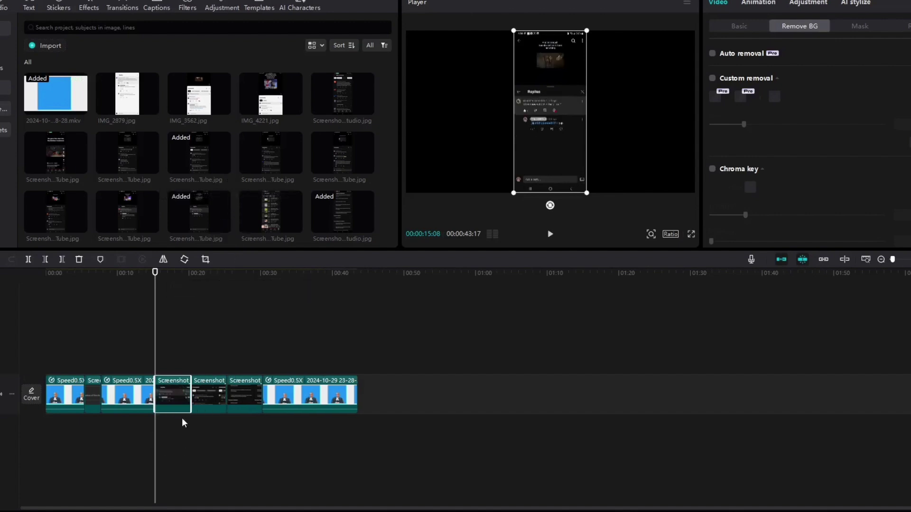
pyautogui.moveTo(191, 396)
pyautogui.mouseDown()
pyautogui.moveTo(174, 397)
pyautogui.moveTo(182, 402)
pyautogui.mouseUp()
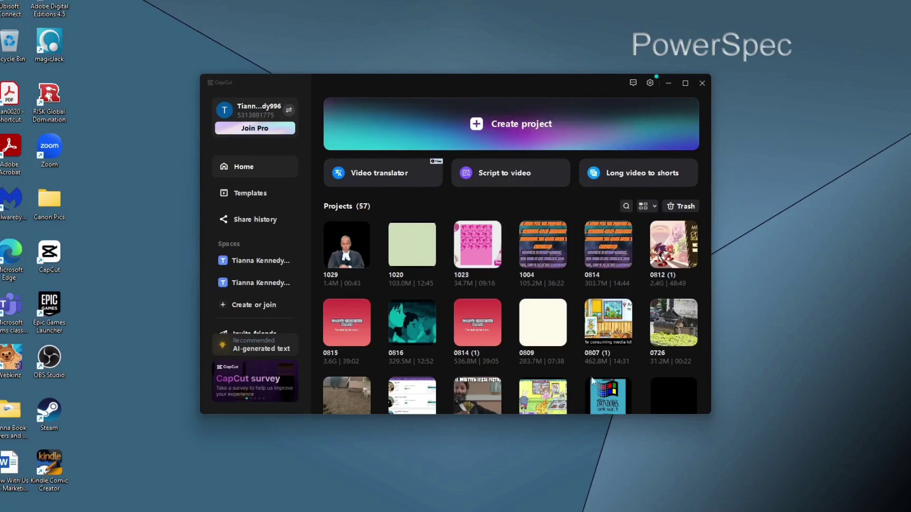
# Look through the existing projects on the CapCut home screen
pyautogui.scroll(-8, 673, 338)
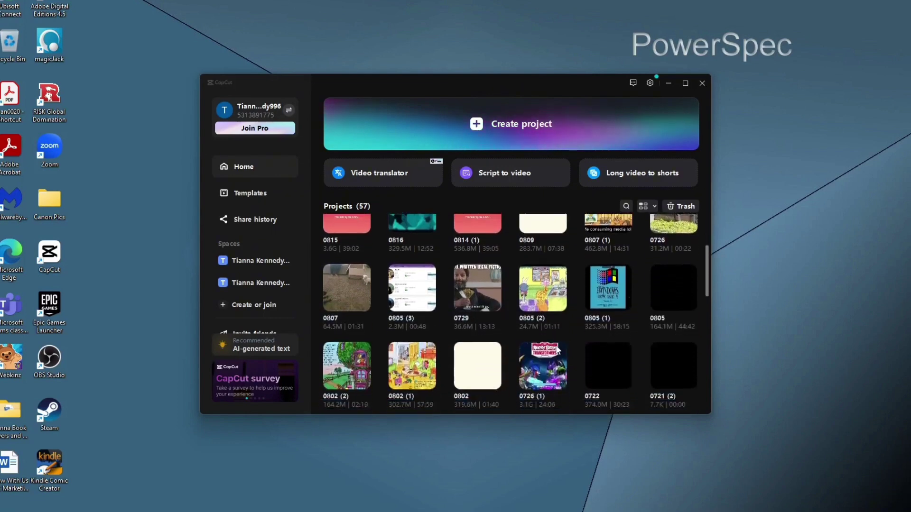
pyautogui.scroll(-5, 557, 350)
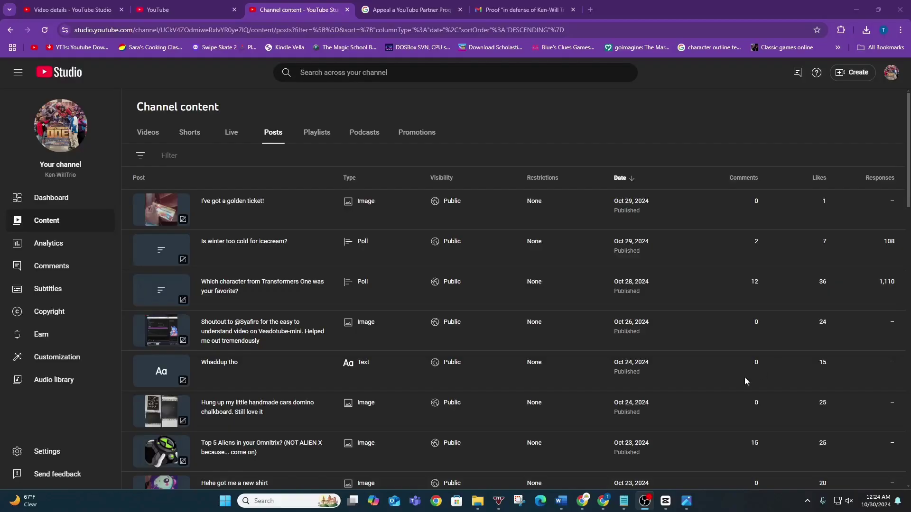
# Switch to CapCut to view the timeline of project 1029, and return to YouTube Studio
pyautogui.click(667, 508)
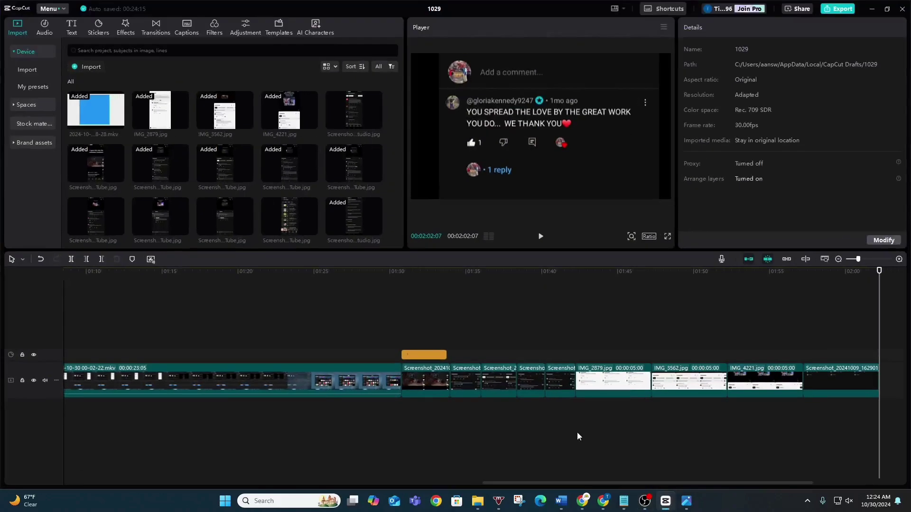
pyautogui.click(666, 508)
pyautogui.moveTo(624, 504)
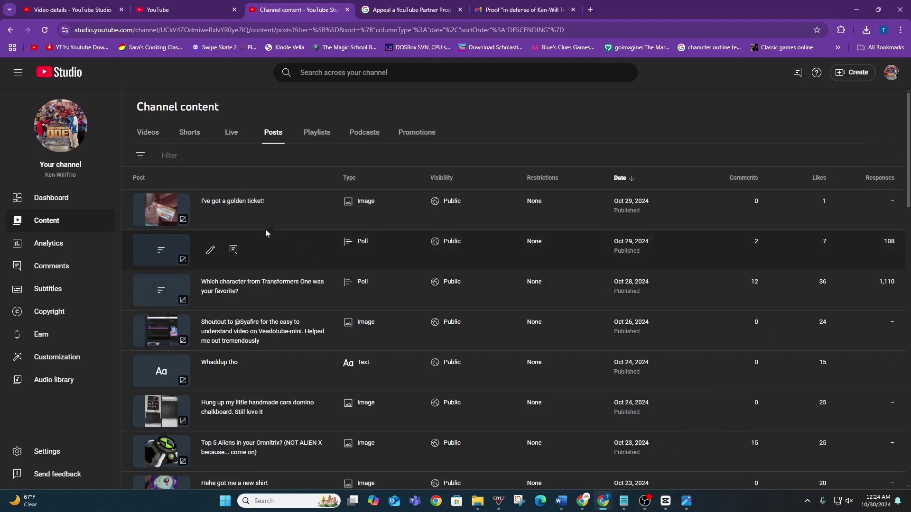
# Review the channel's posts list in YouTube Studio, checking types, dates, comments, likes and responses back to October 10, 2024
pyautogui.scroll(-3, 252, 235)
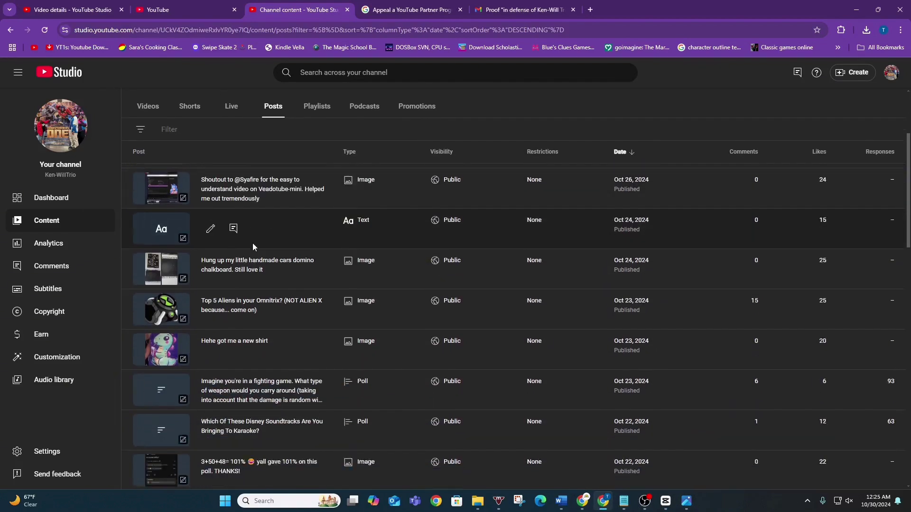
pyautogui.scroll(-4, 253, 246)
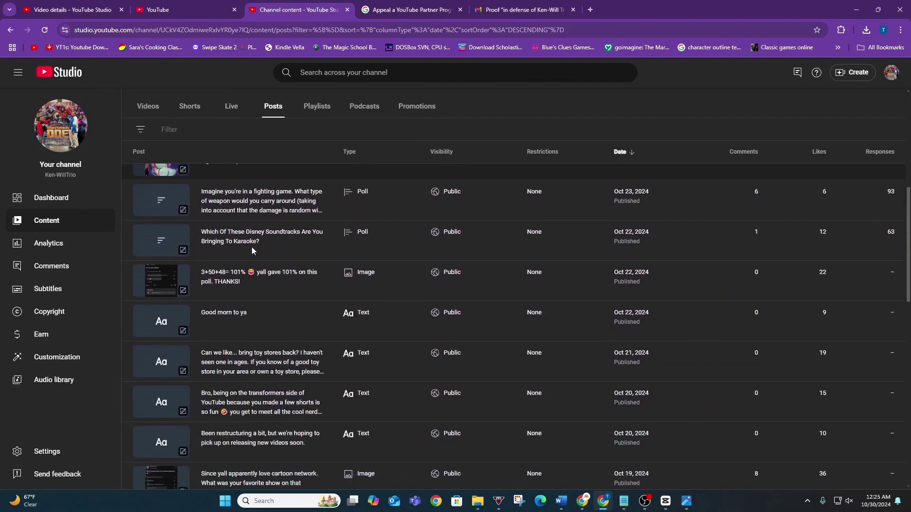
pyautogui.scroll(-4, 252, 246)
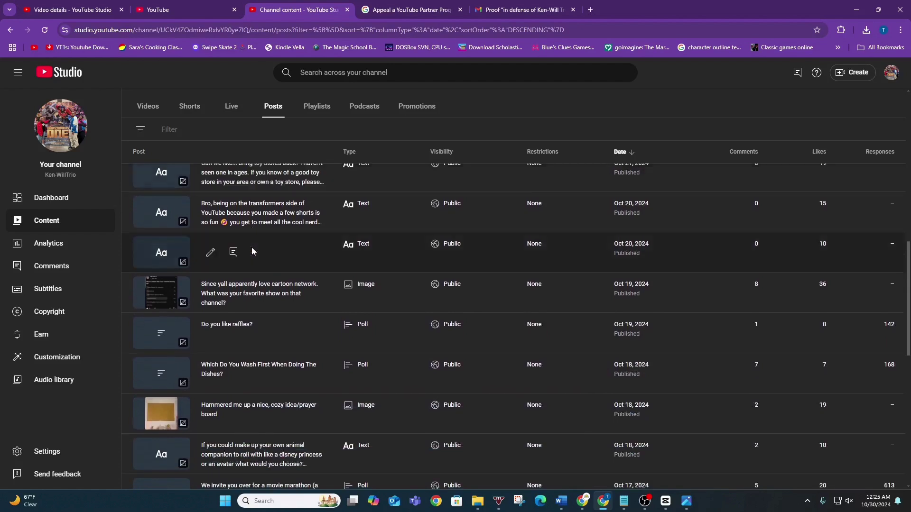
pyautogui.scroll(-2, 252, 247)
pyautogui.scroll(-2, 251, 247)
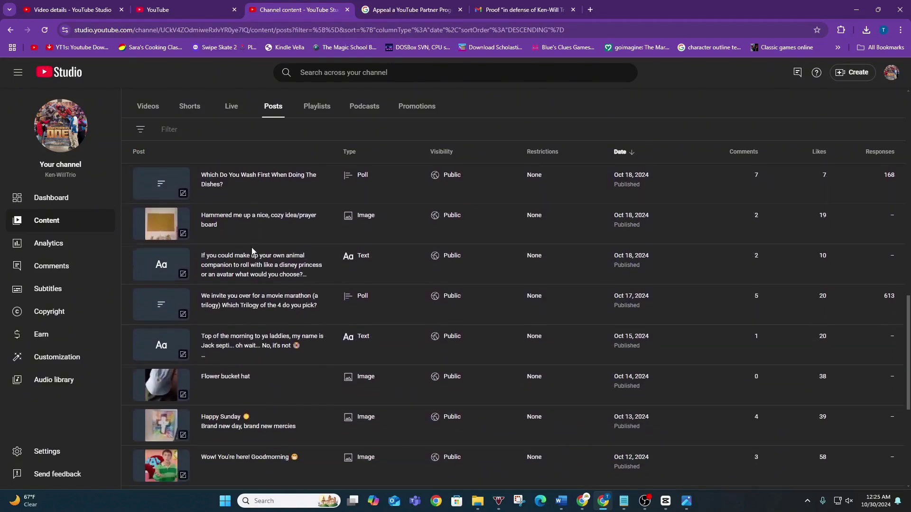
pyautogui.scroll(-3, 252, 247)
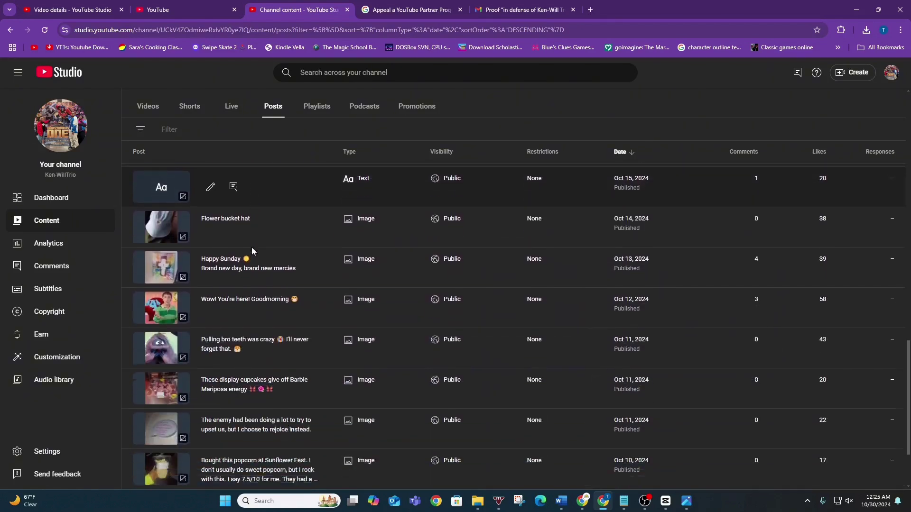
pyautogui.scroll(-2, 252, 246)
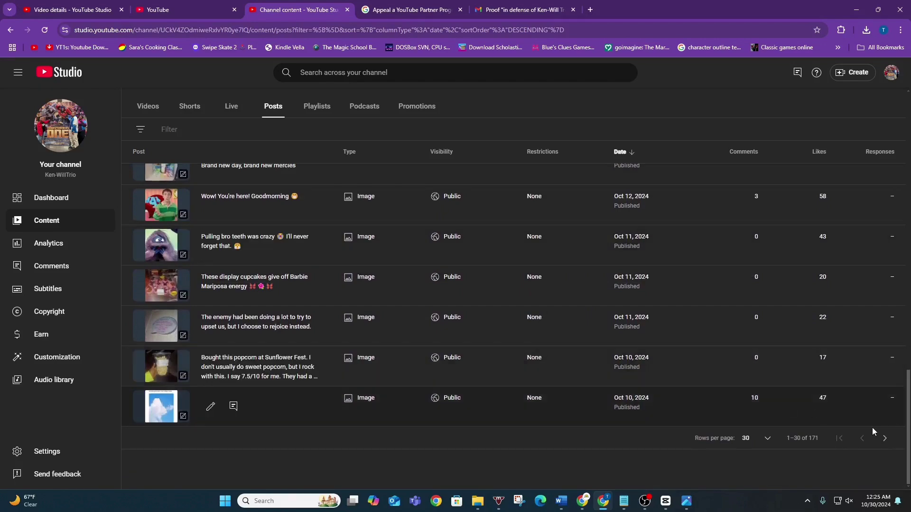
# Go to the second page of the channel's posts list and look through posts 31–60 up to the newest
pyautogui.click(884, 437)
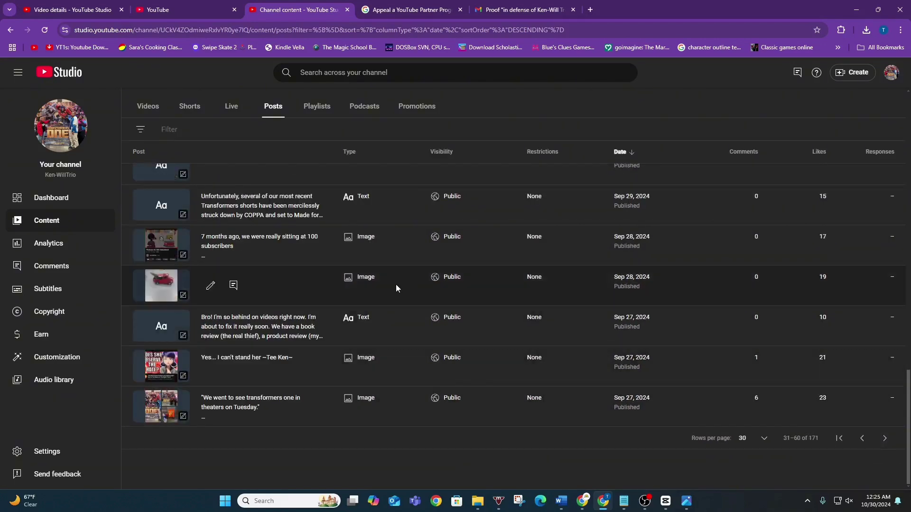
pyautogui.scroll(10, 302, 281)
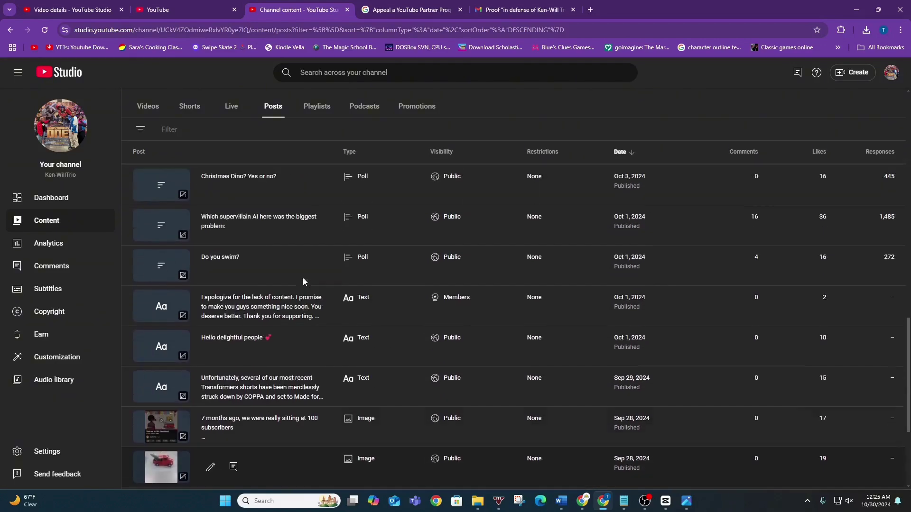
pyautogui.scroll(8, 302, 280)
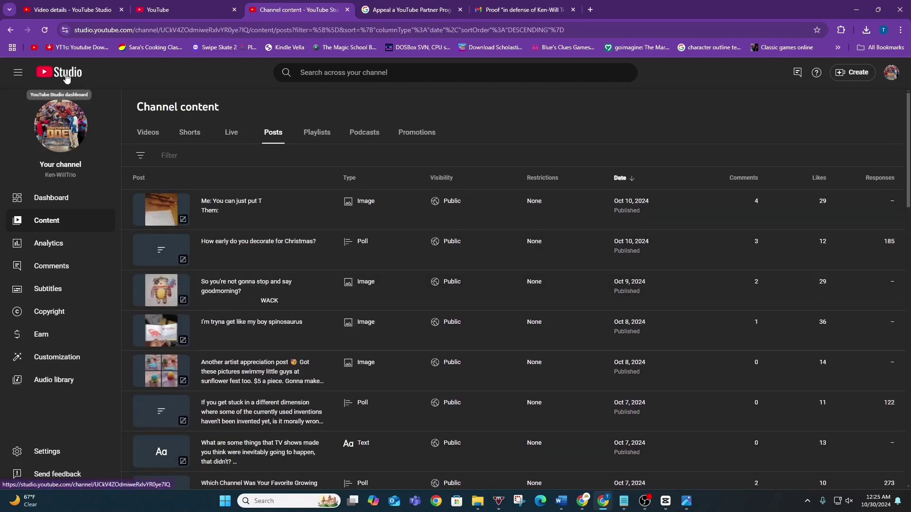
# Review the channel's Earn section in YouTube Studio, checking the monetization overview with its appeal options and the memberships analytics
pyautogui.click(66, 77)
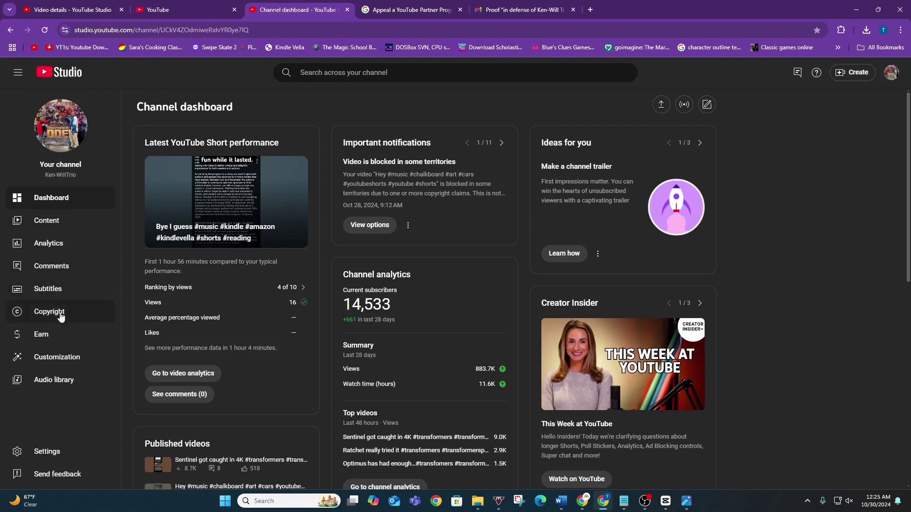
pyautogui.click(62, 342)
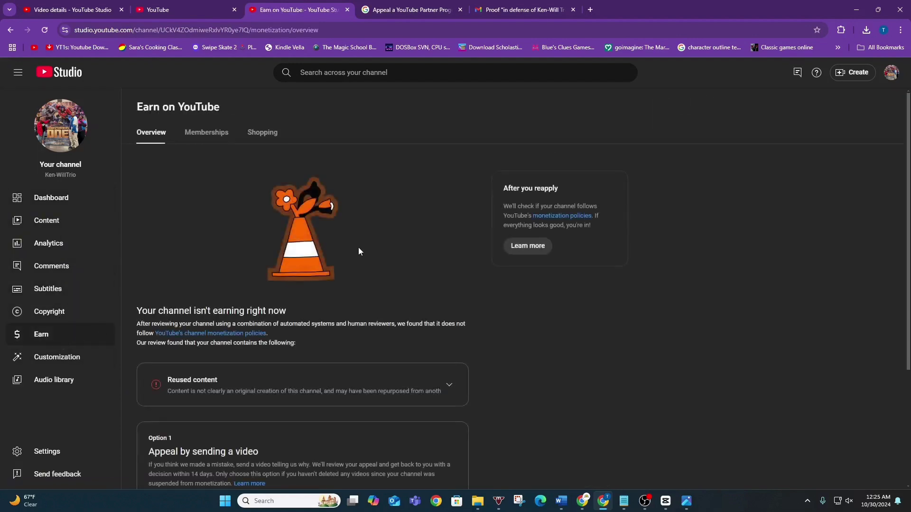
pyautogui.scroll(-4, 406, 331)
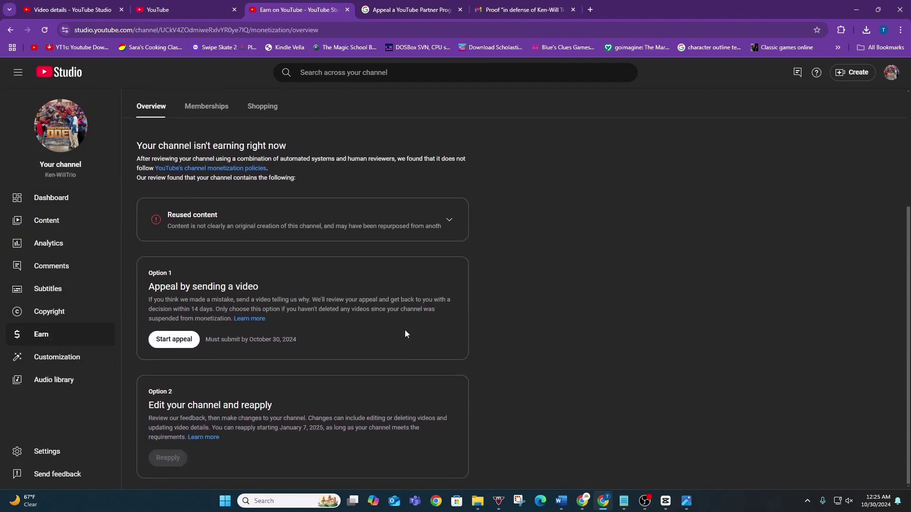
pyautogui.scroll(4, 405, 329)
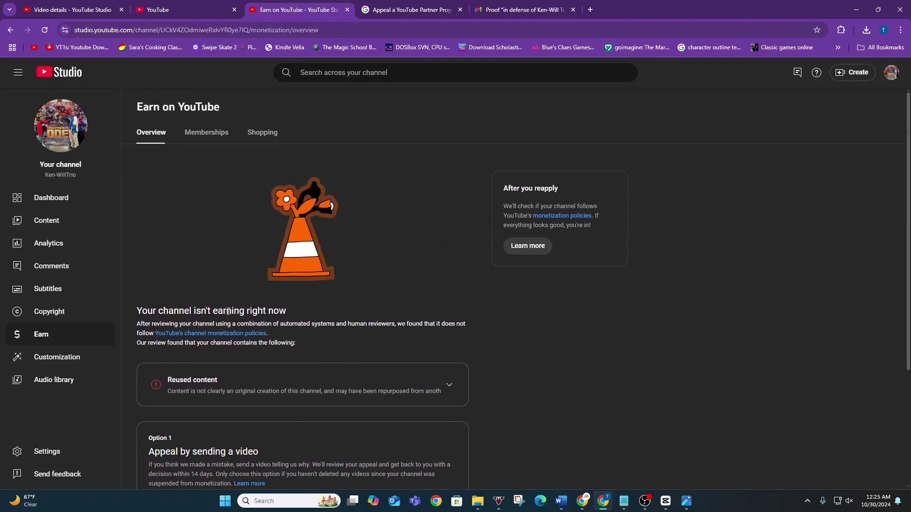
pyautogui.click(191, 133)
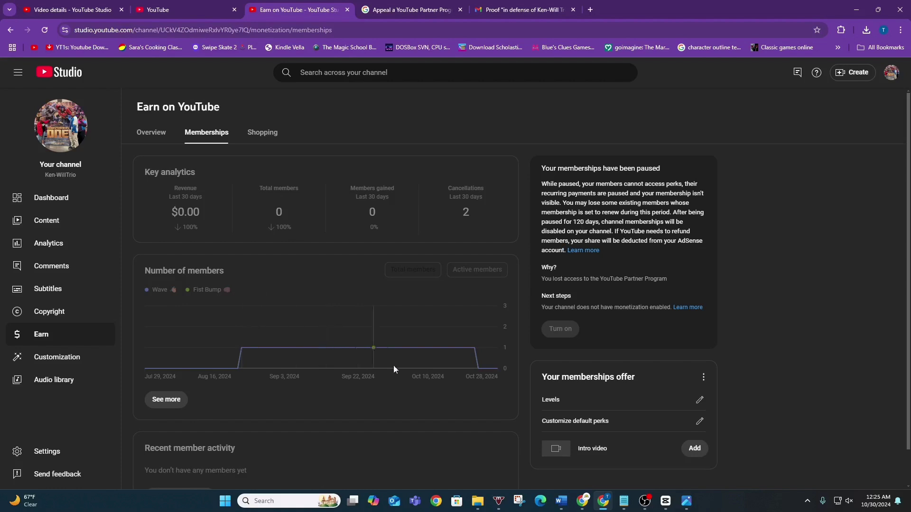
pyautogui.scroll(-1, 478, 425)
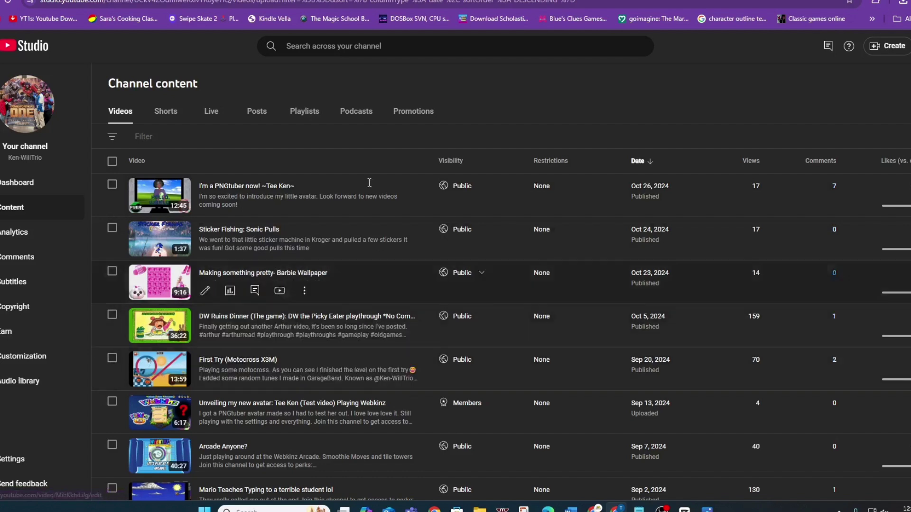
# Review the channel's Shorts list in YouTube Studio, checking titles, restrictions, dates, views and comments back to October 11, 2024
pyautogui.click(169, 117)
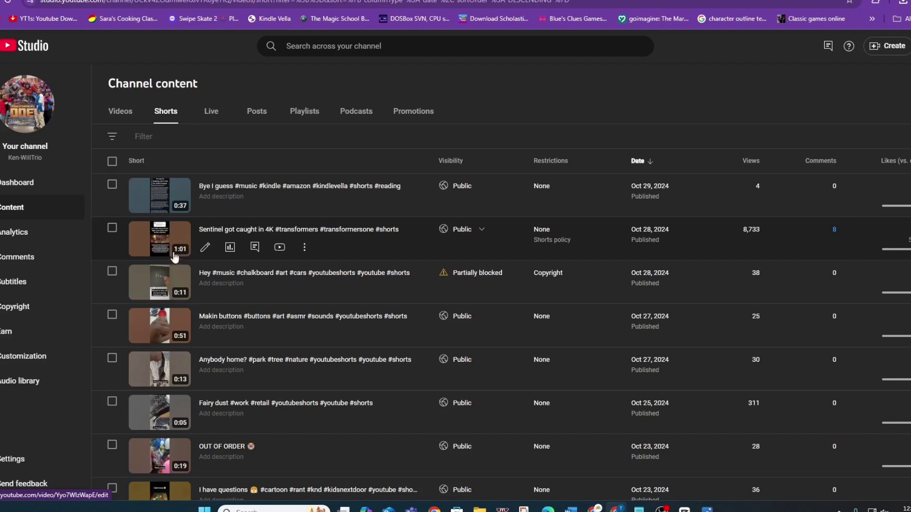
pyautogui.scroll(-3, 234, 299)
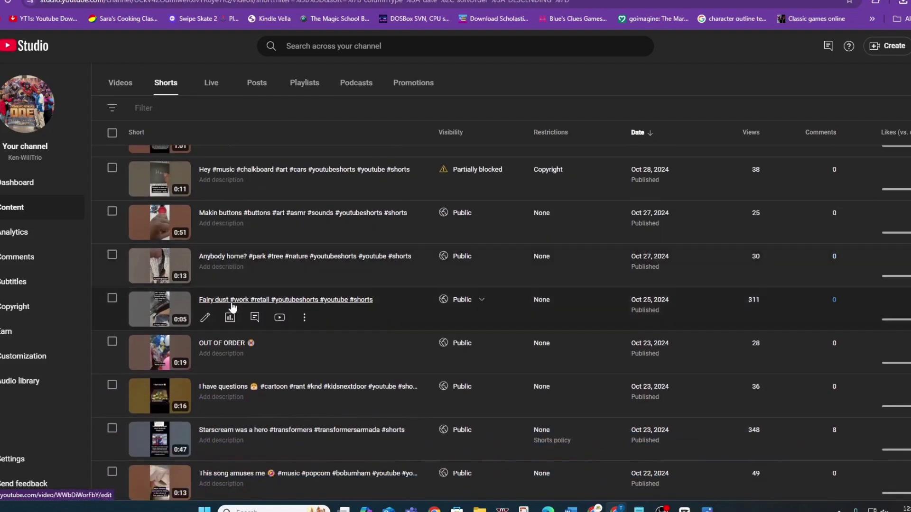
pyautogui.scroll(-3, 218, 270)
pyautogui.scroll(-3, 199, 290)
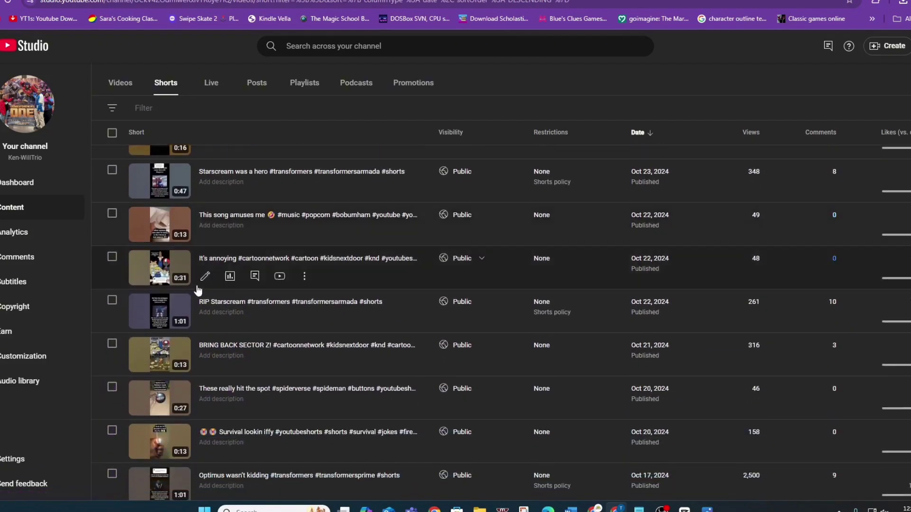
pyautogui.scroll(-6, 190, 270)
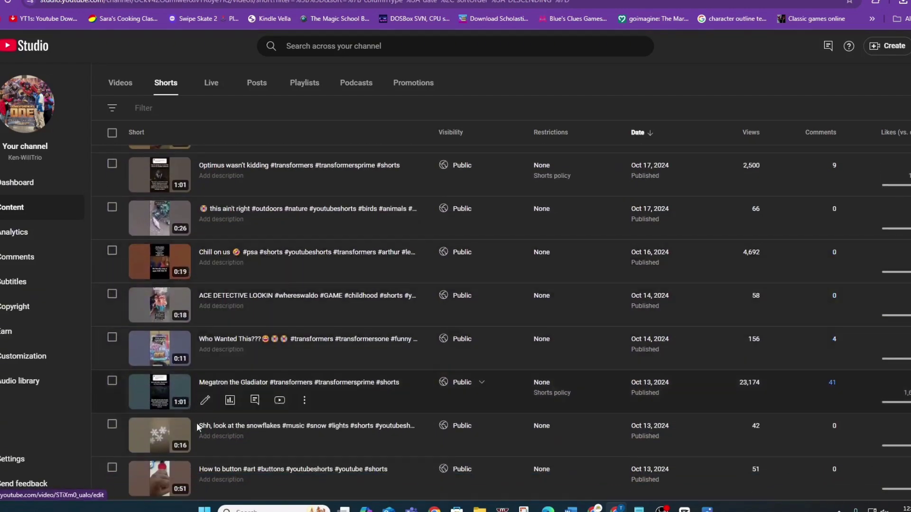
pyautogui.scroll(-3, 176, 441)
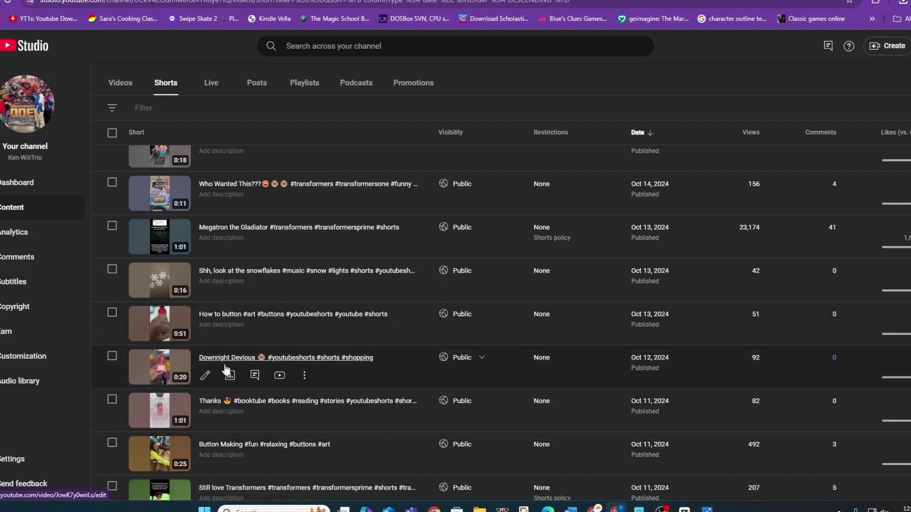
pyautogui.scroll(-2, 339, 430)
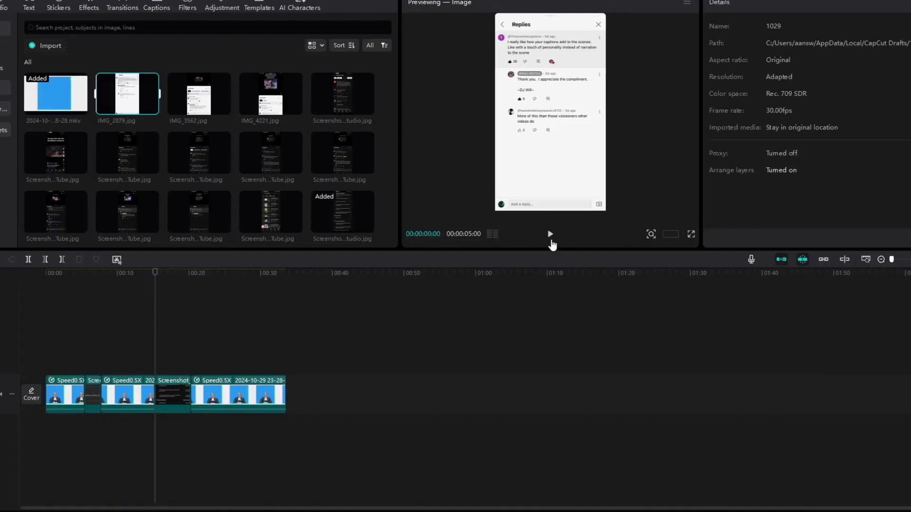
# In CapCut, add two YouTube comment screenshots to the timeline at the playhead and slightly shorten the clip that starts there
pyautogui.click(551, 236)
pyautogui.click(223, 168)
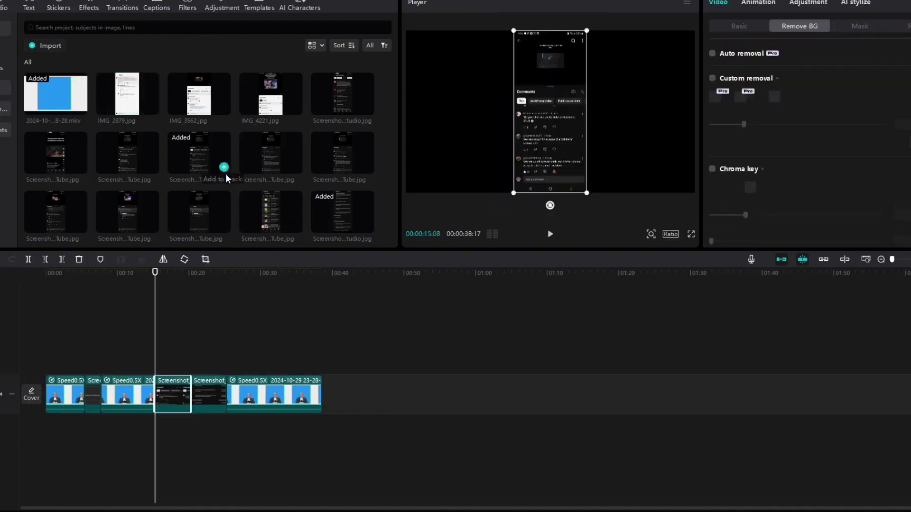
pyautogui.click(224, 228)
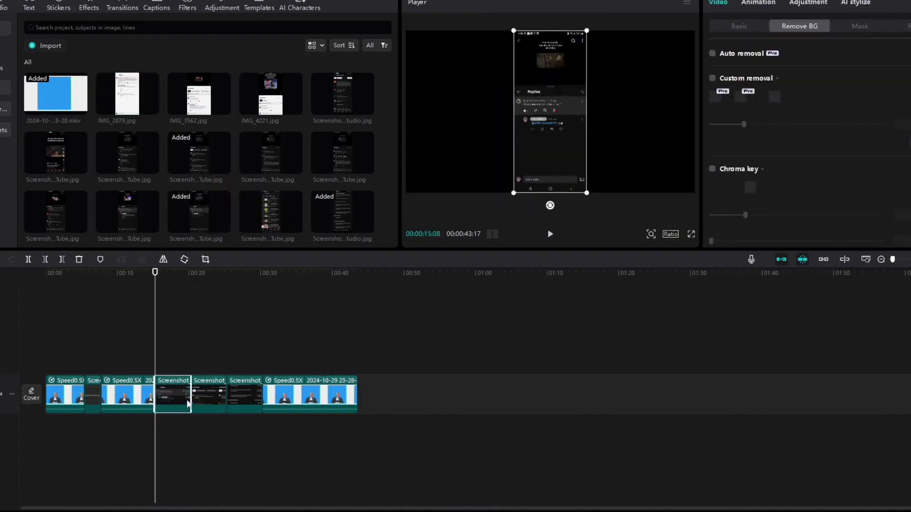
pyautogui.moveTo(190, 398)
pyautogui.mouseDown()
pyautogui.moveTo(176, 398)
pyautogui.moveTo(184, 398)
pyautogui.mouseUp()
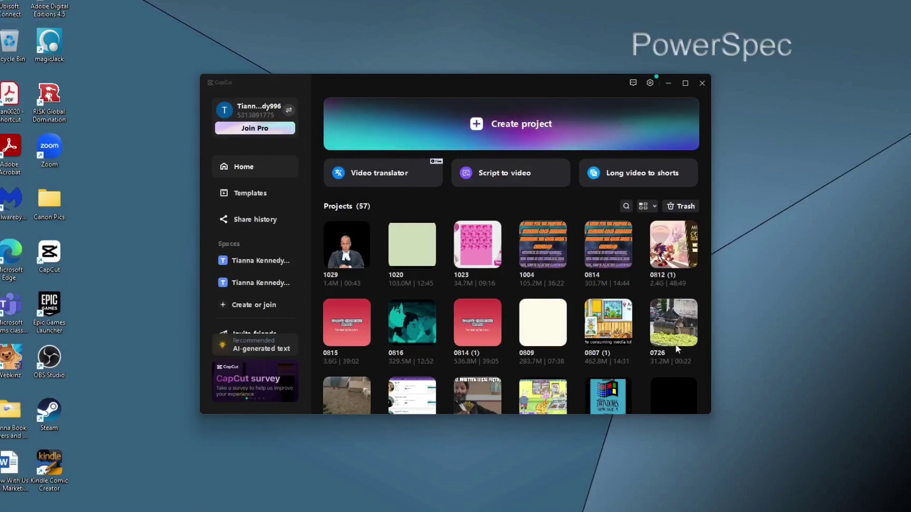
# Look through the existing projects on the CapCut home screen and view the timeline of project 1029
pyautogui.scroll(-12, 677, 349)
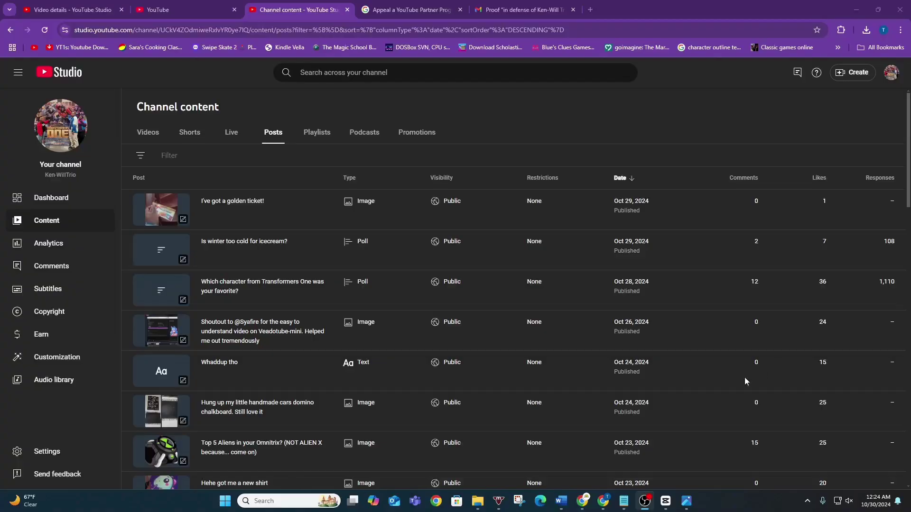
pyautogui.click(666, 503)
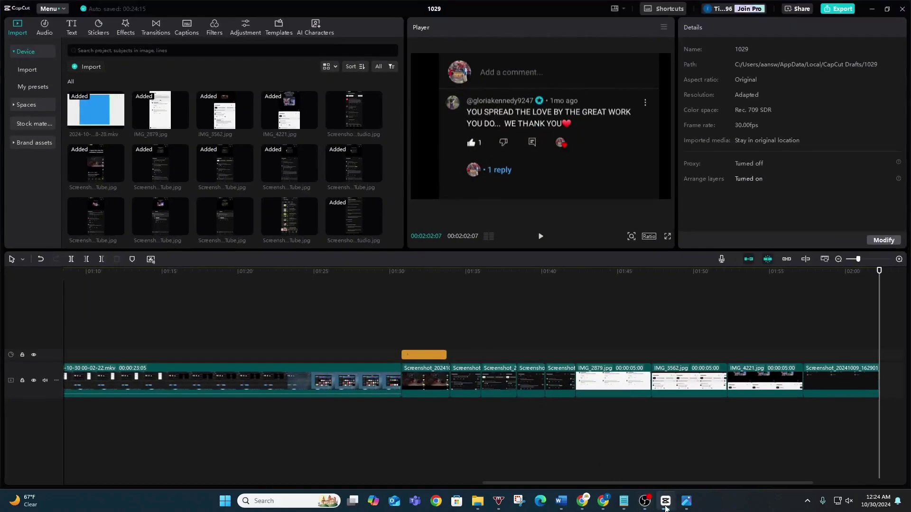
# Return to YouTube Studio and review the first page of the channel's posts, checking types, dates and engagement back to October 10, 2024
pyautogui.click(624, 489)
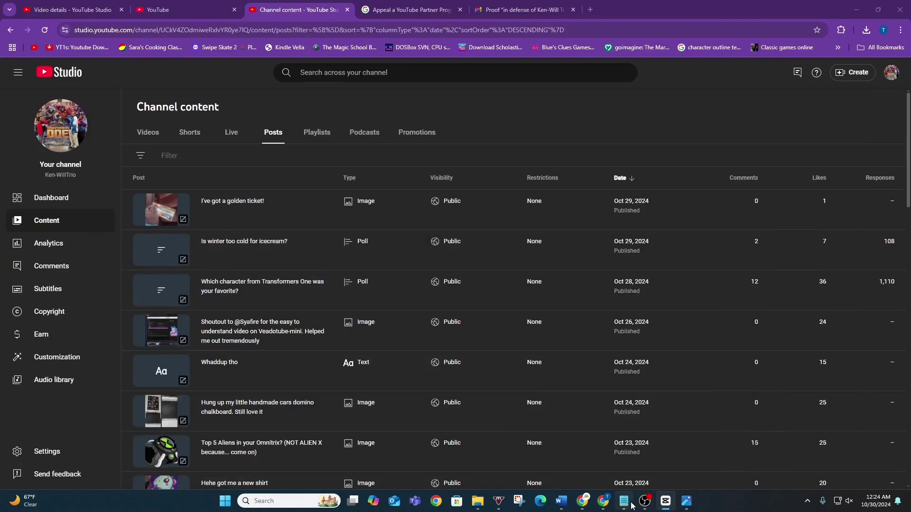
pyautogui.moveTo(624, 502)
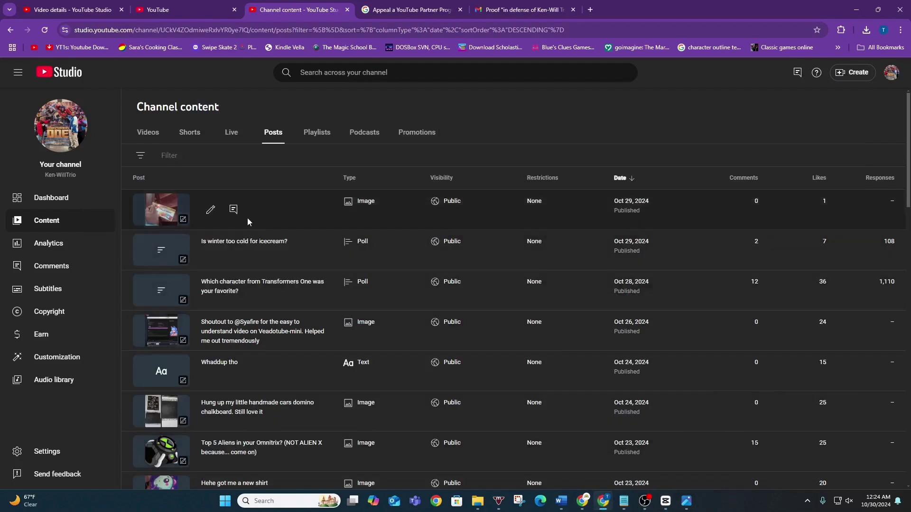
pyautogui.scroll(-1, 247, 218)
pyautogui.scroll(-5, 253, 237)
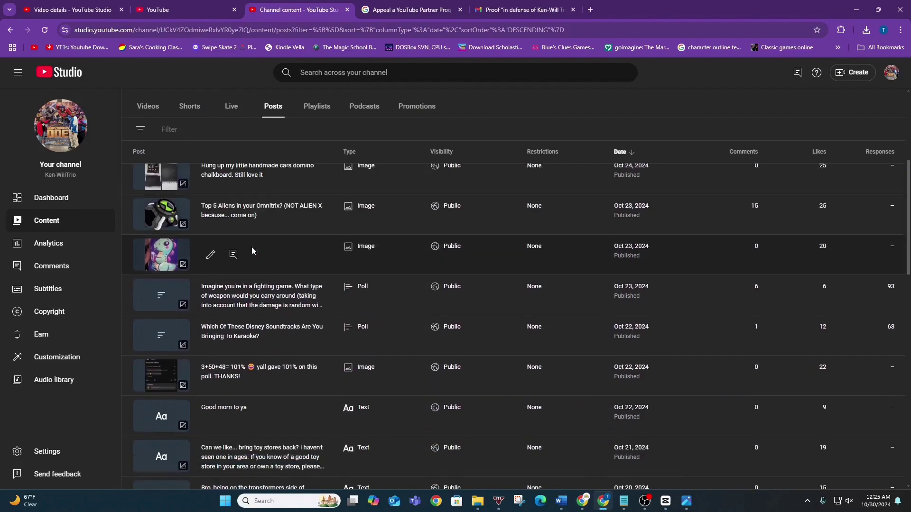
pyautogui.scroll(-5, 251, 246)
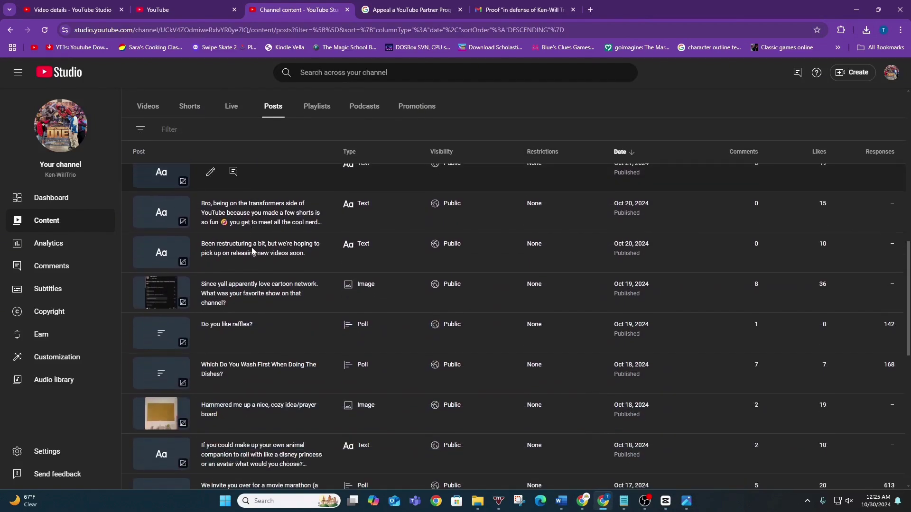
pyautogui.scroll(-5, 251, 247)
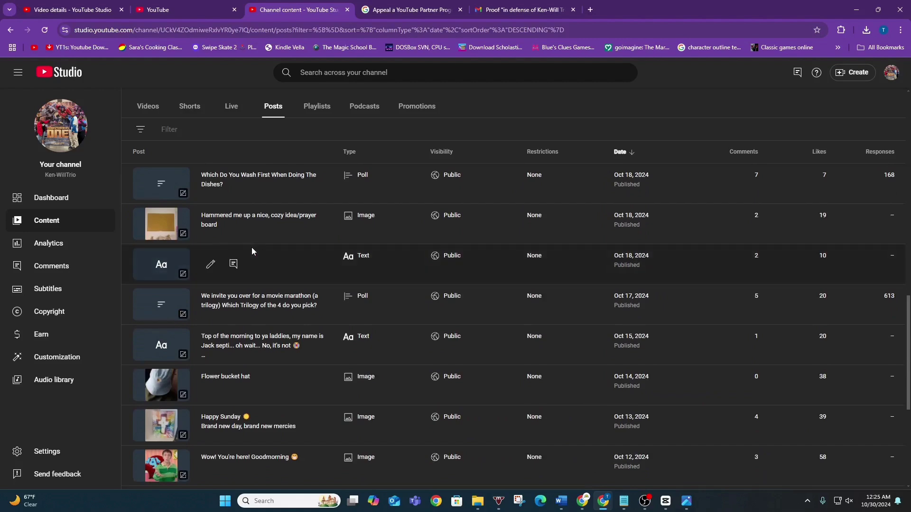
pyautogui.scroll(-4, 251, 246)
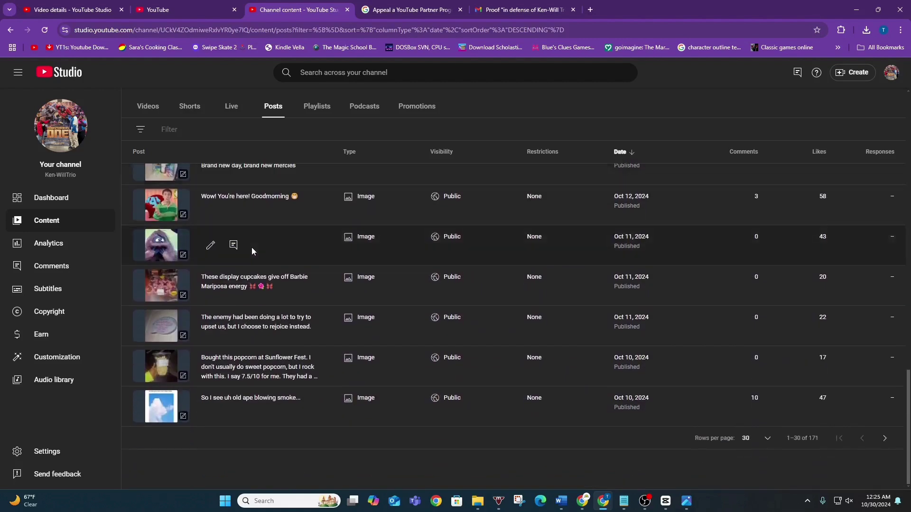
# Go to the second page of the channel's posts list and look through posts 31–60 up to the newest
pyautogui.click(885, 438)
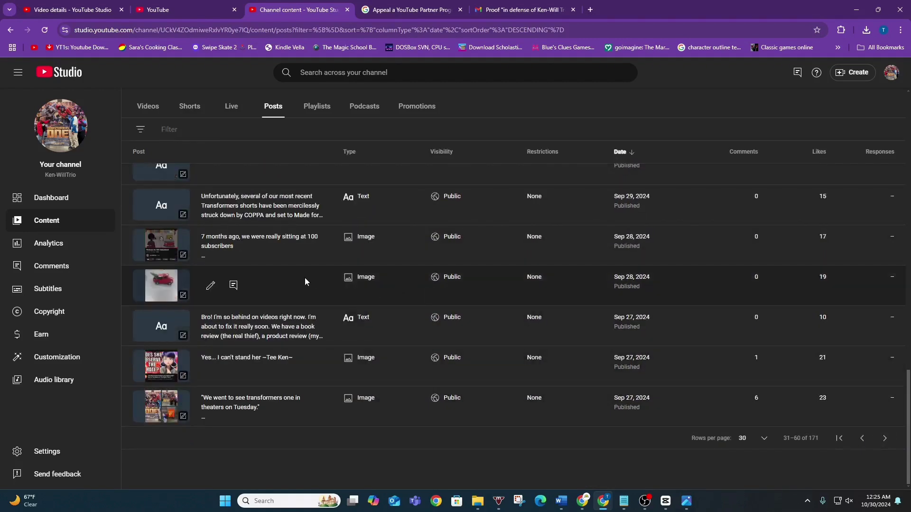
pyautogui.scroll(15, 303, 277)
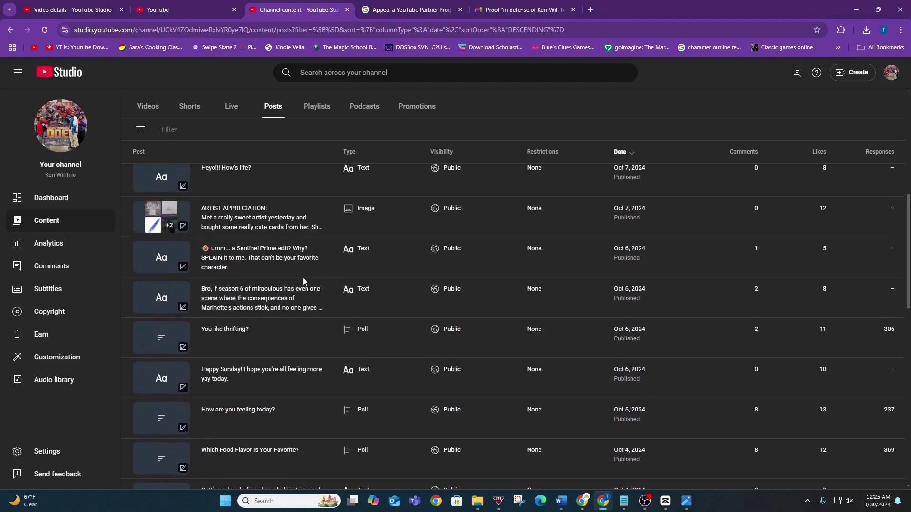
pyautogui.scroll(8, 303, 278)
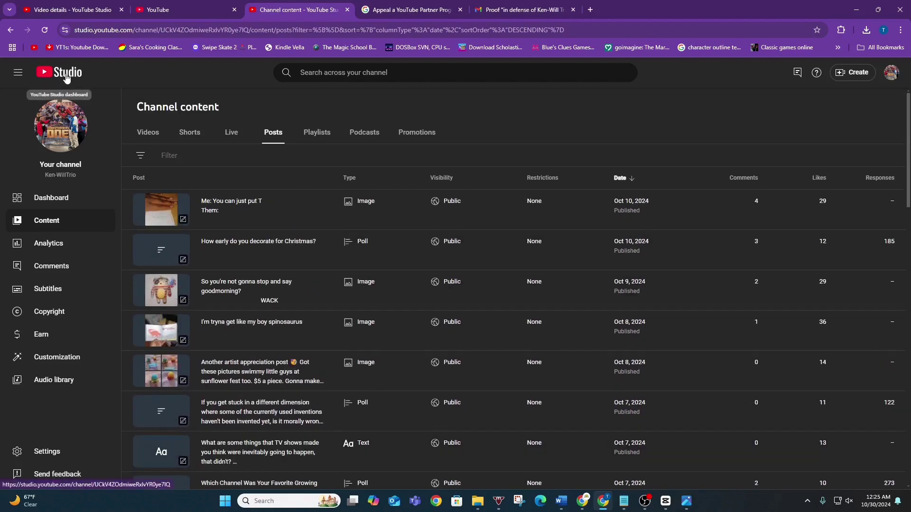
# Review the channel's Earn section in YouTube Studio, checking the monetization overview with its appeal options and the memberships analytics
pyautogui.click(66, 77)
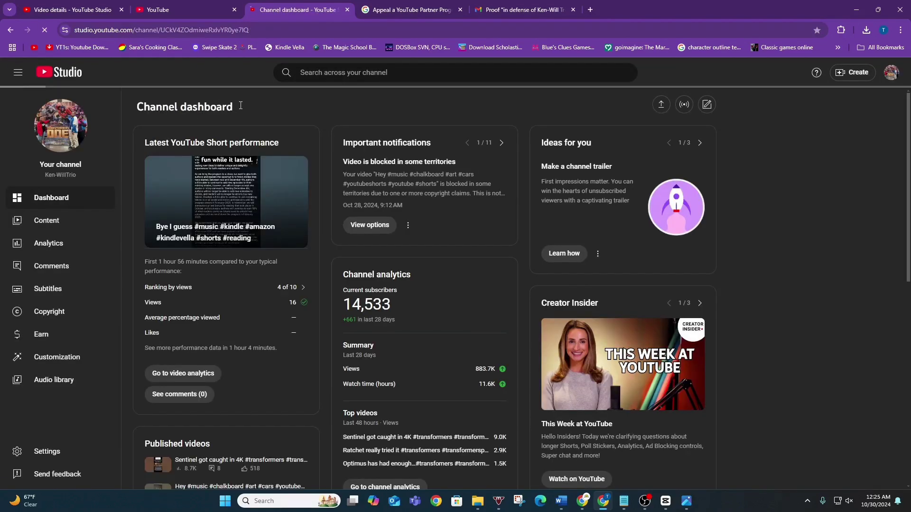
pyautogui.click(64, 338)
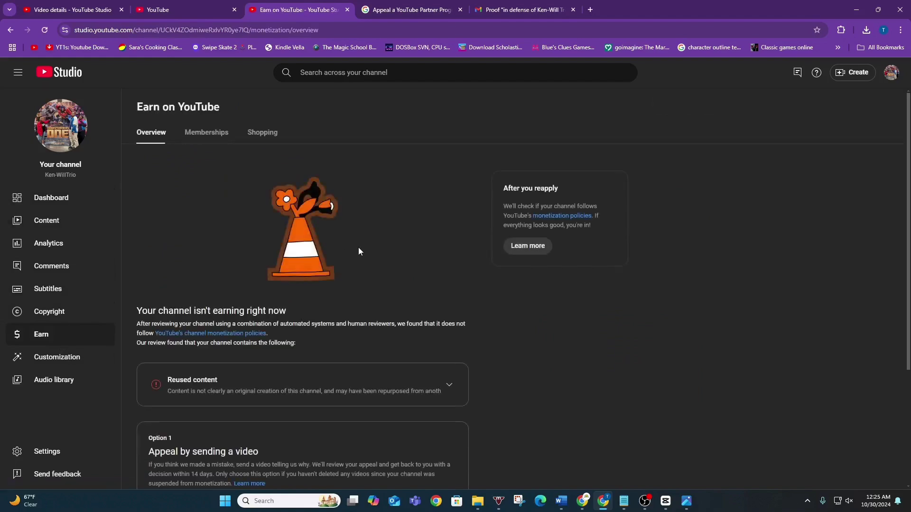
pyautogui.scroll(-4, 406, 332)
pyautogui.scroll(4, 405, 330)
pyautogui.click(191, 135)
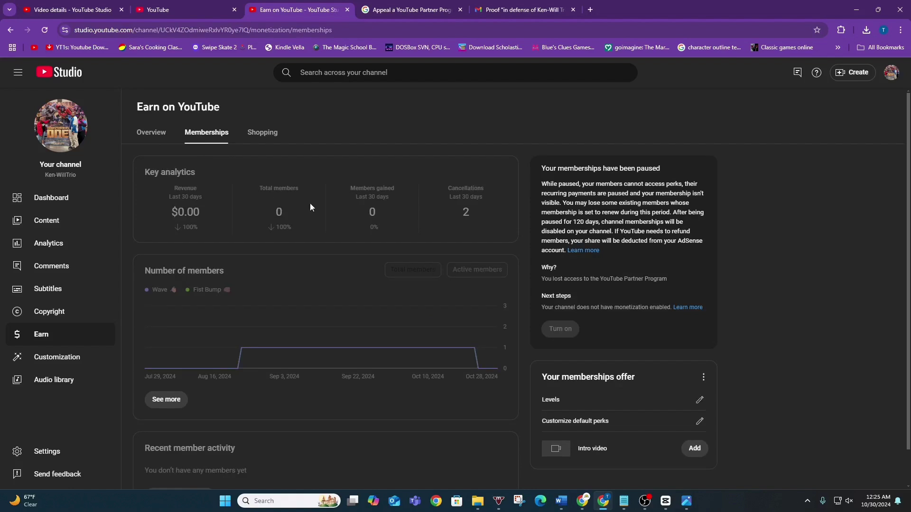
pyautogui.scroll(-1, 478, 422)
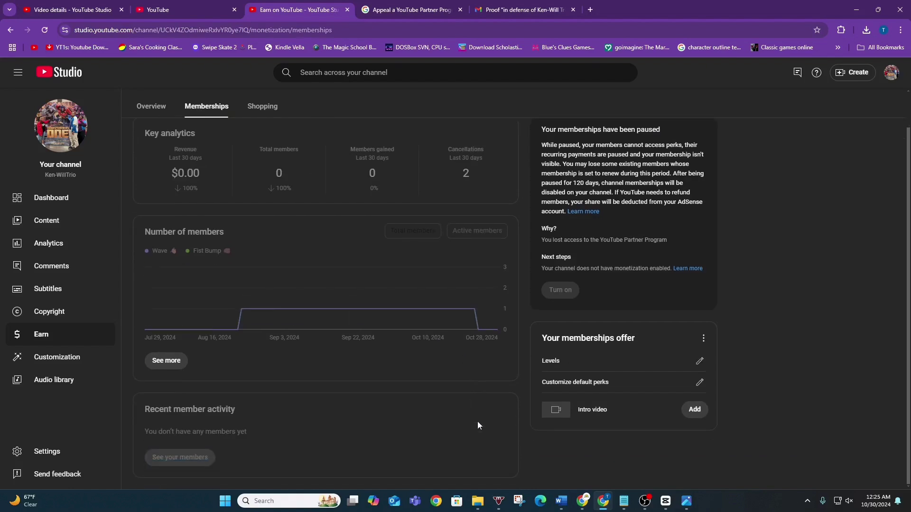